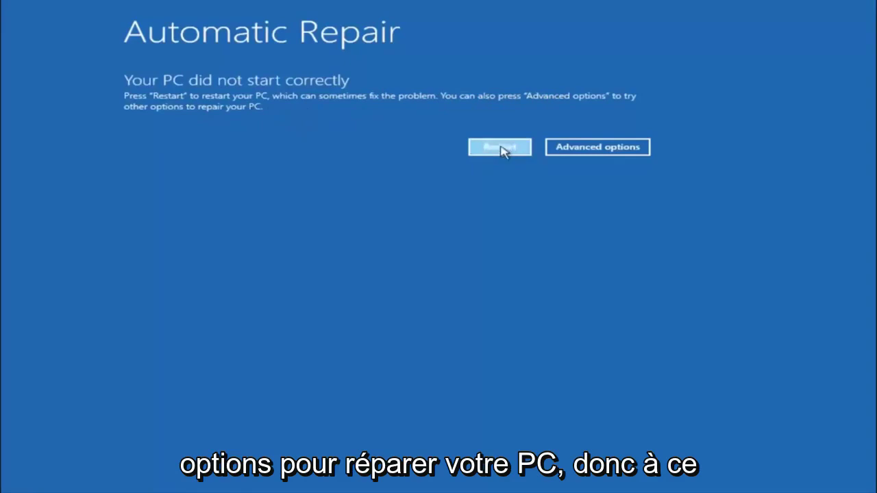
# Go from Automatic Repair through Troubleshoot to the Advanced options recovery tools page.
pyautogui.click(596, 148)
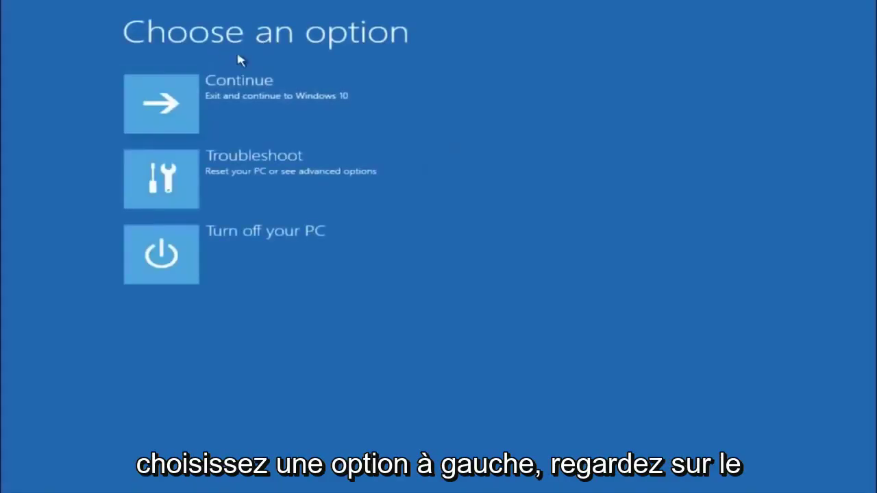
pyautogui.click(185, 180)
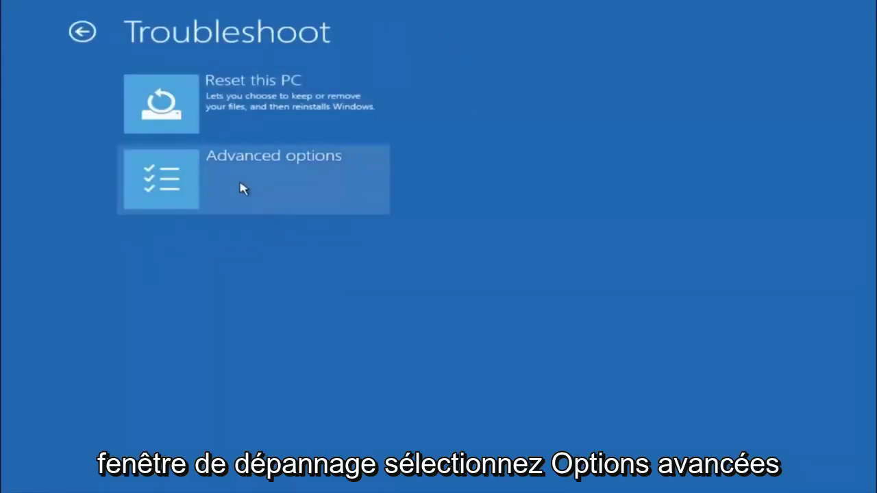
pyautogui.click(184, 186)
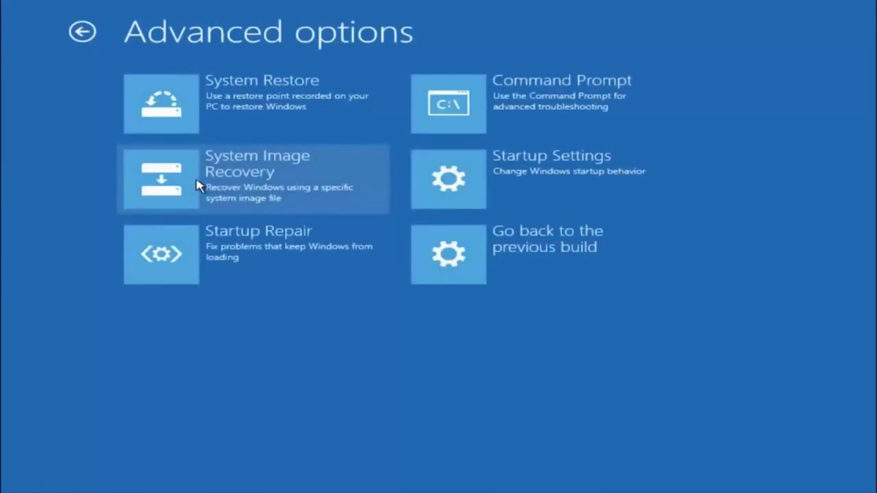
# Launch System Restore to restore Windows from a restore point.
pyautogui.click(208, 96)
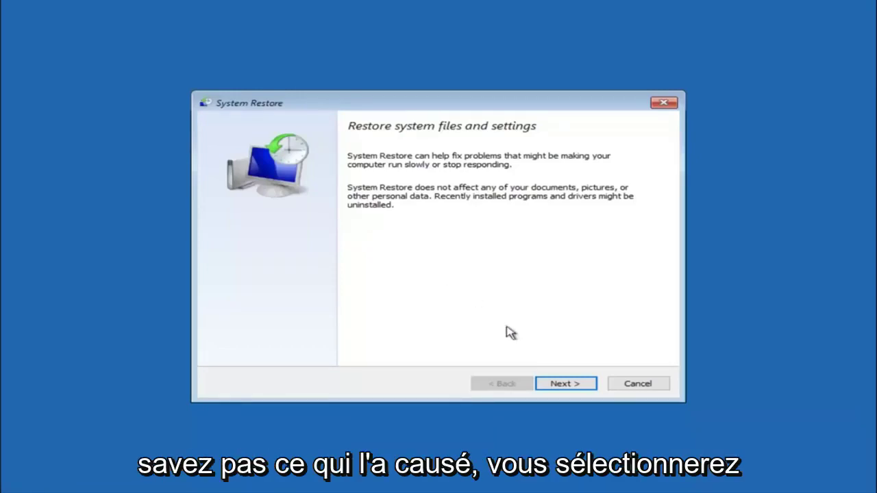
# Choose the 10/5/2016 'before update' restore point for Local Disk (C:) and proceed to confirmation.
pyautogui.click(548, 386)
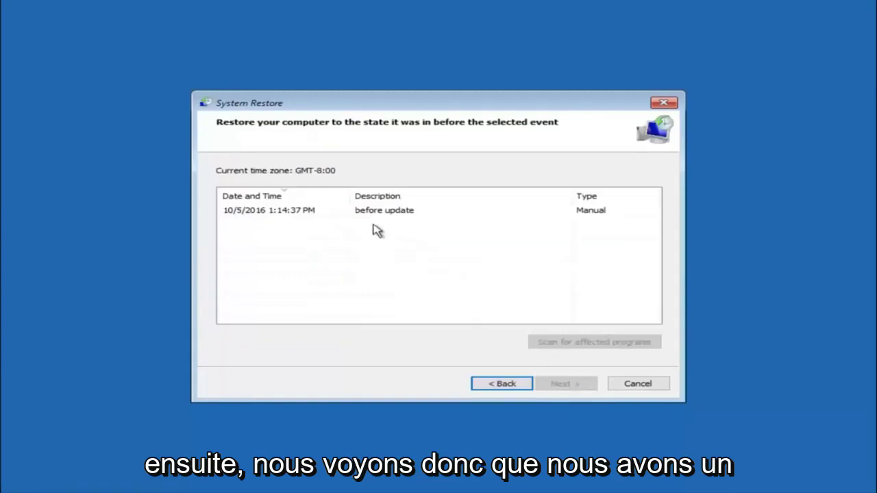
pyautogui.click(251, 217)
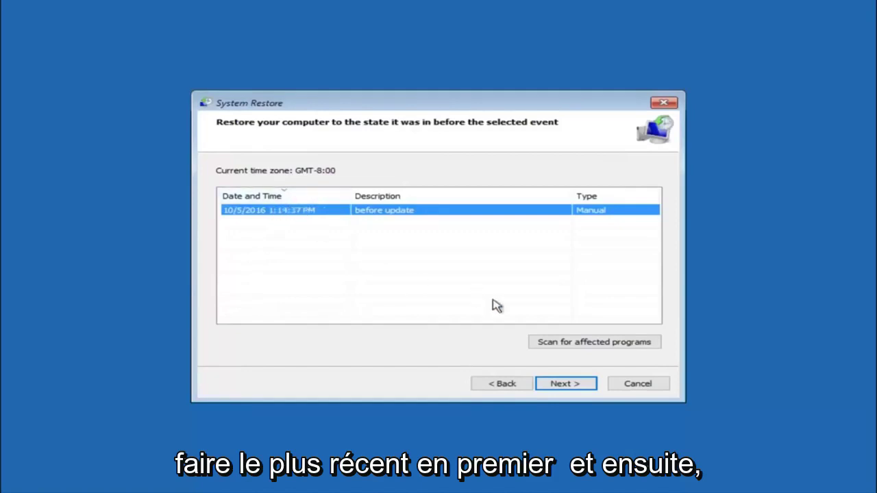
pyautogui.click(565, 385)
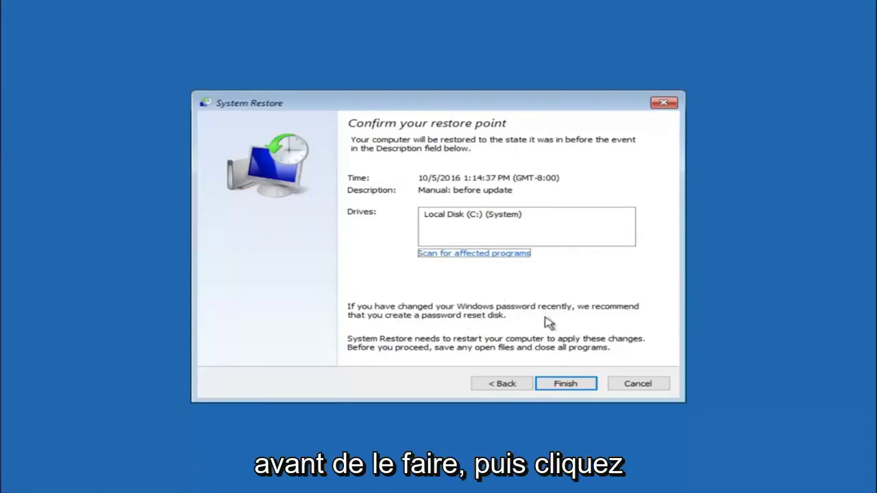
# Finish and confirm the restore to the 10/5/2016 point, then restart the PC.
pyautogui.click(565, 387)
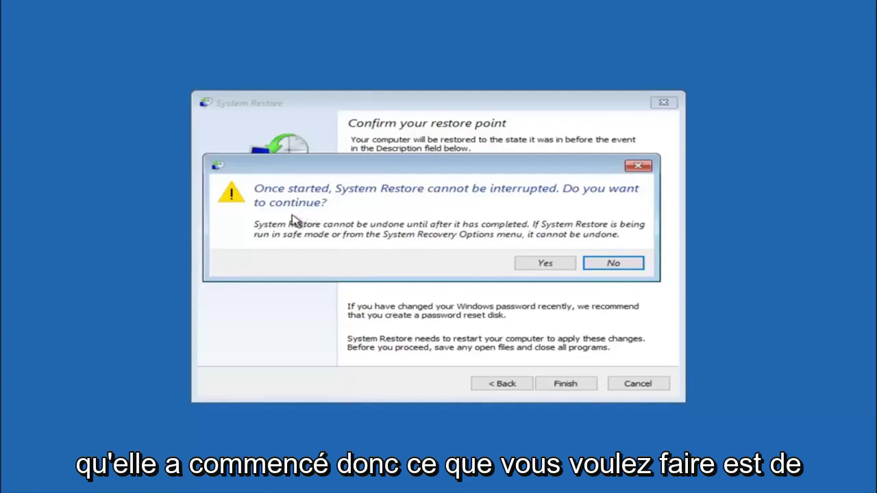
pyautogui.click(539, 266)
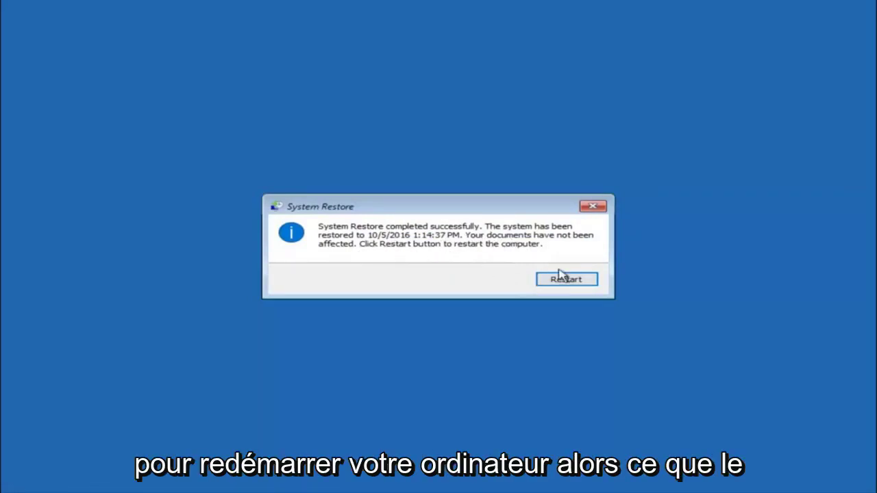
pyautogui.click(557, 281)
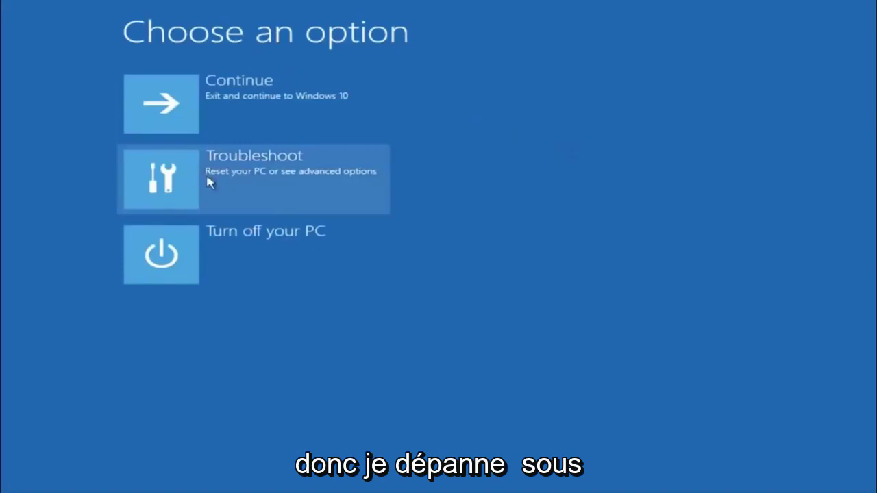
# Return from Choose an option via Troubleshoot to the Advanced options tools page.
pyautogui.click(207, 182)
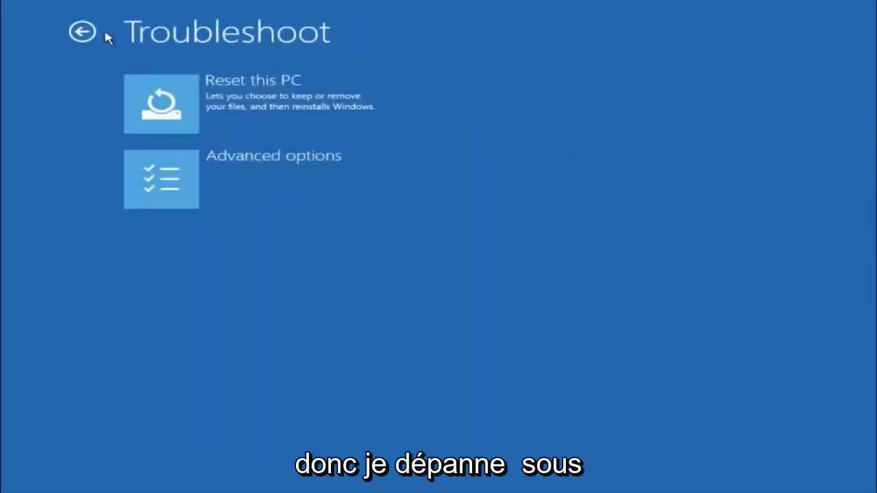
pyautogui.click(204, 178)
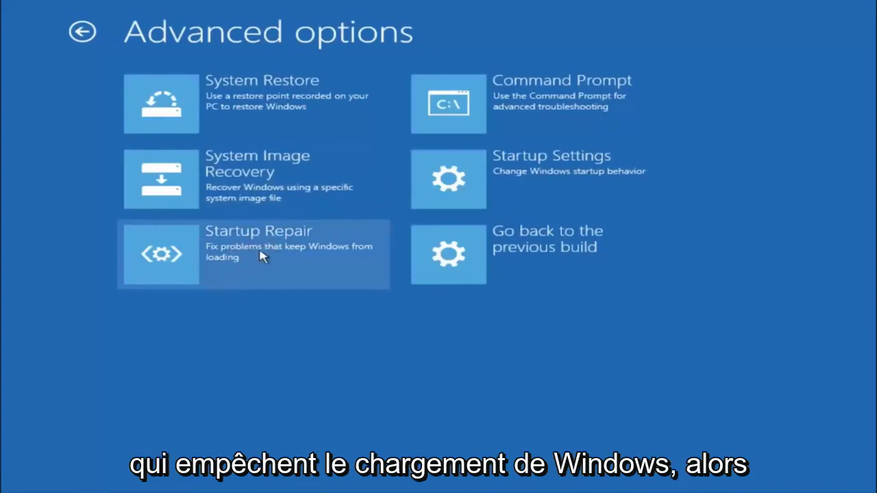
# Run Startup Repair to diagnose the PC.
pyautogui.click(166, 259)
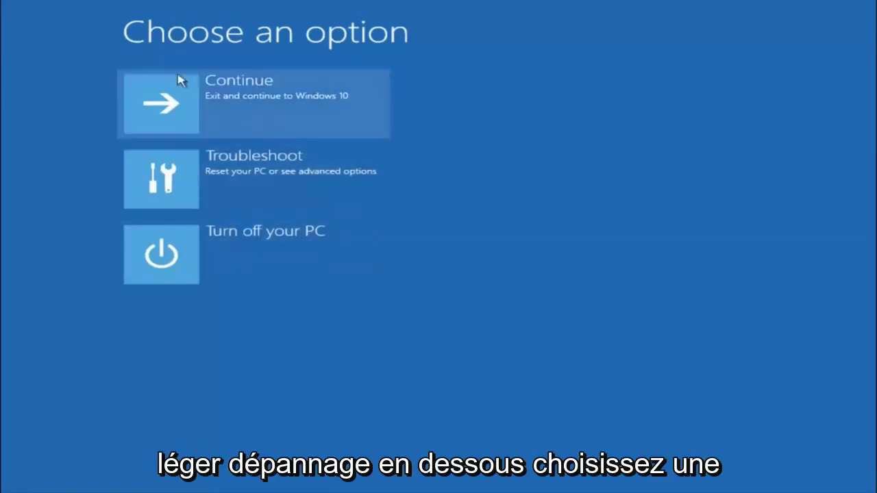
# Open an administrator Command Prompt via Troubleshoot and Advanced options.
pyautogui.click(169, 189)
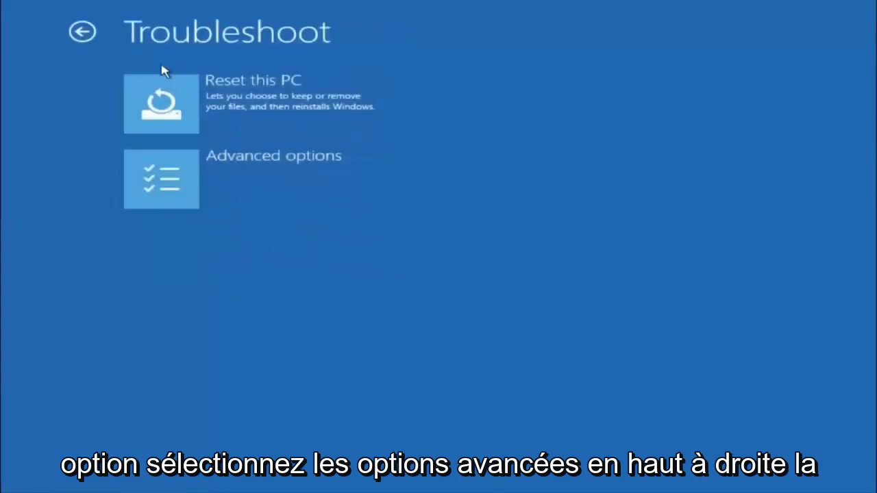
pyautogui.click(203, 173)
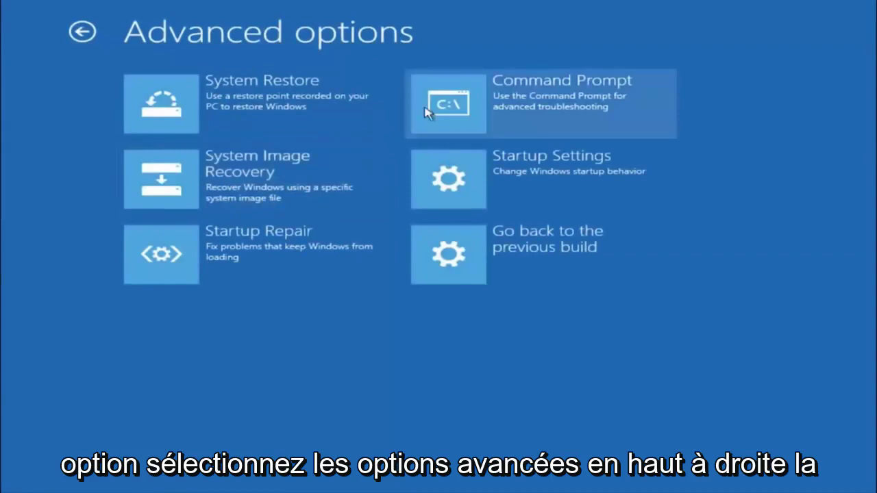
pyautogui.click(515, 113)
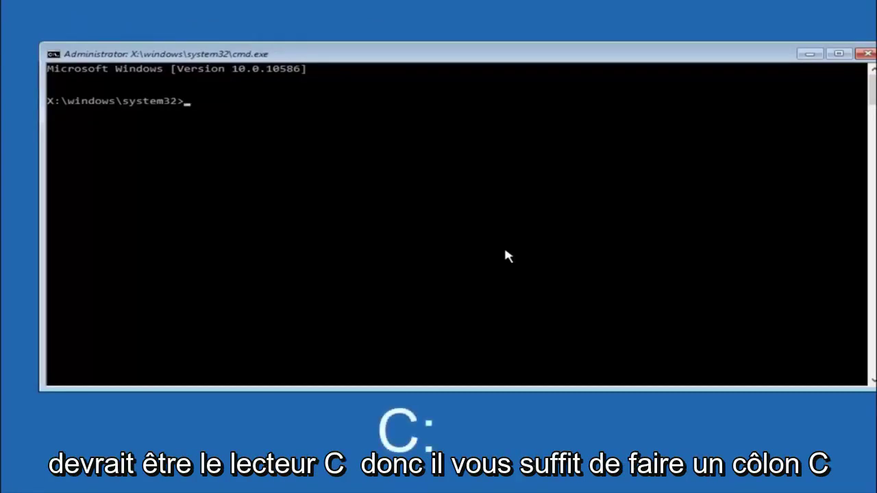
# Switch to drive C: and list its contents with dir.
pyautogui.write('c:')
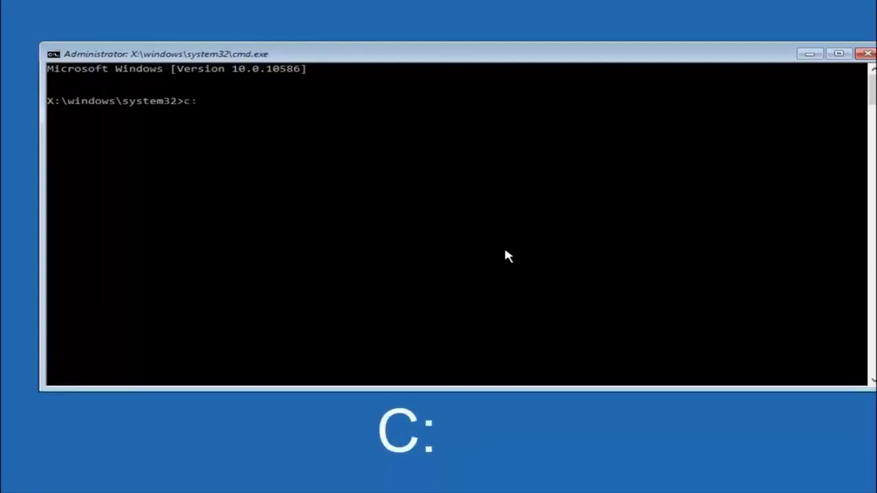
pyautogui.press('Return')
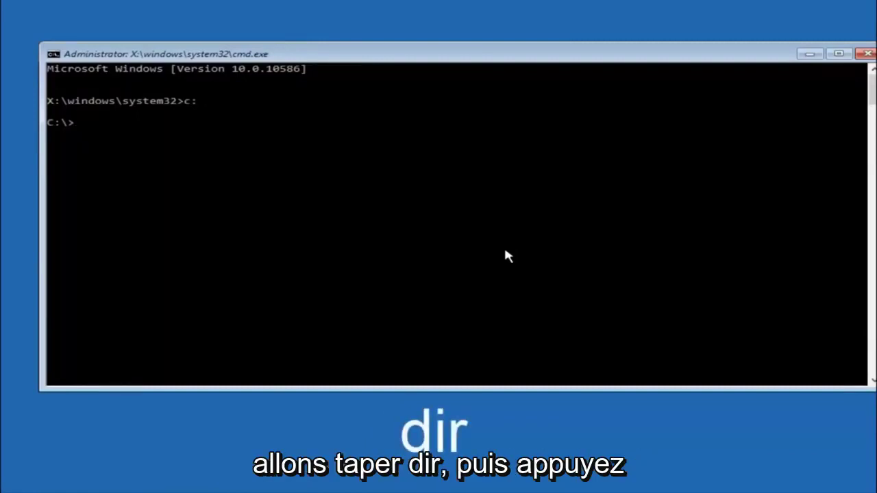
pyautogui.write('dir')
pyautogui.press('Return')
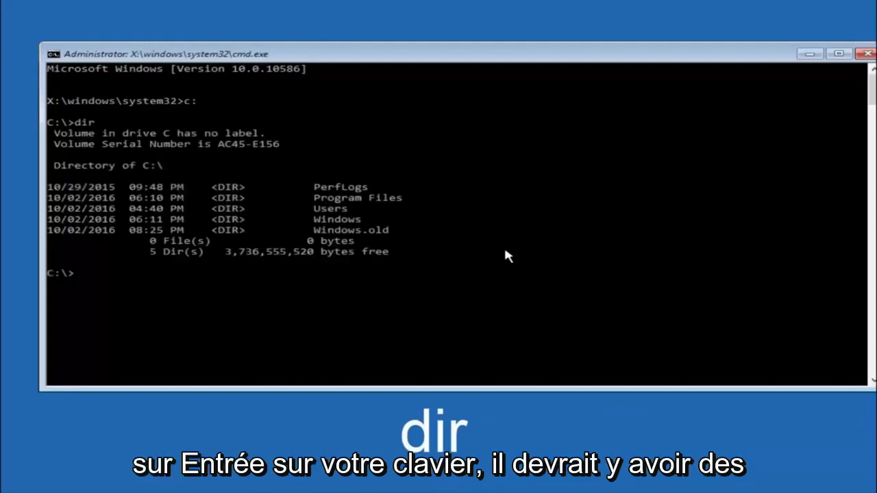
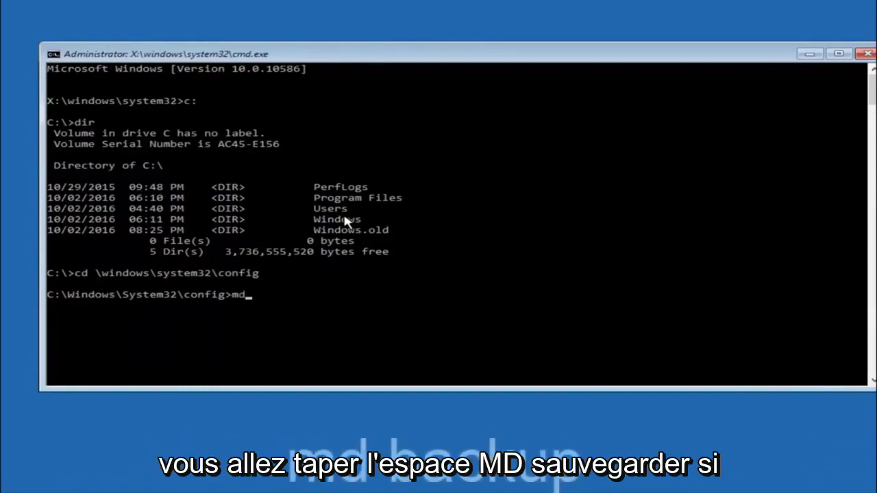
# Create a folder named backup in C:\Windows\System32\config with md backup.
pyautogui.write('back')
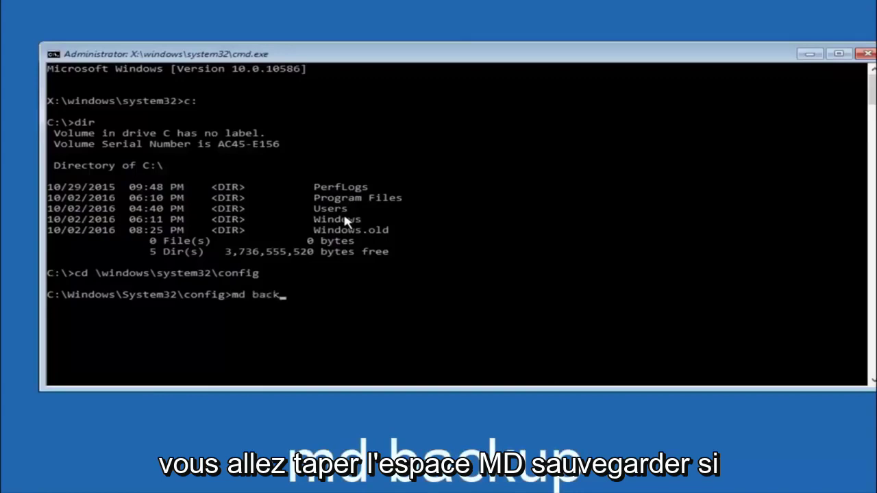
pyautogui.write('up')
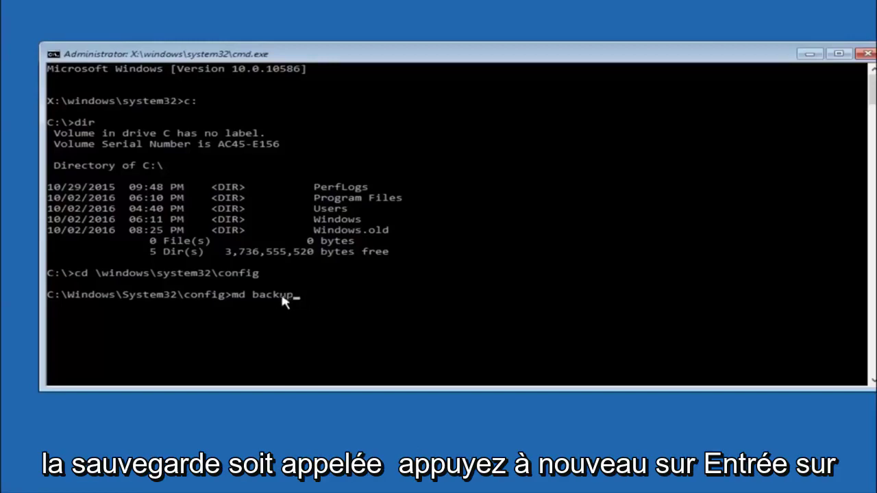
pyautogui.press('Return')
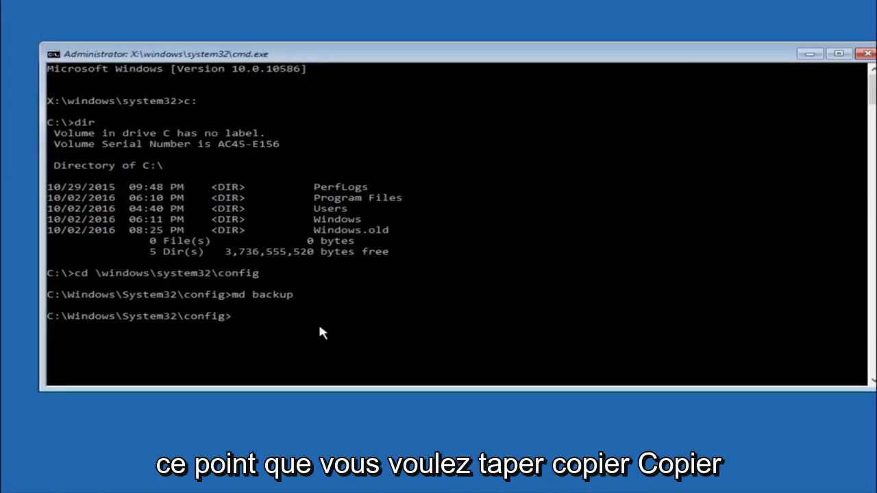
# Copy every file in the config folder into backup using copy *.* backup.
pyautogui.write('copy ')
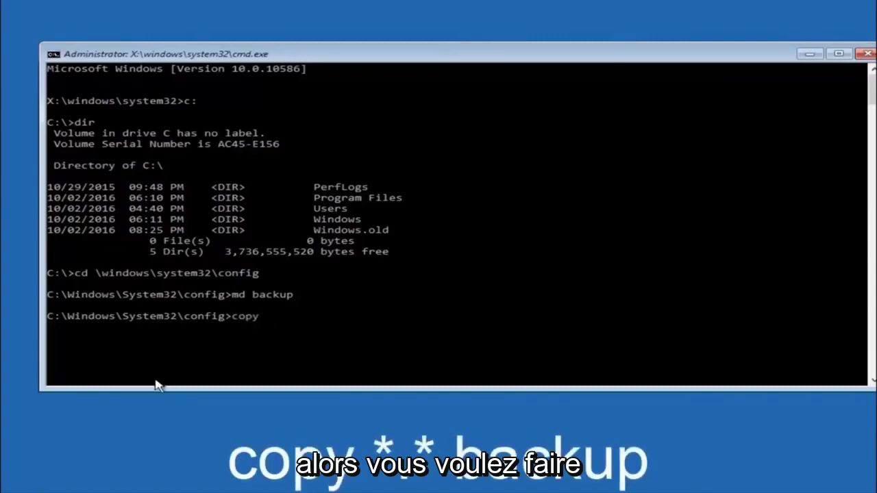
pyautogui.write('*')
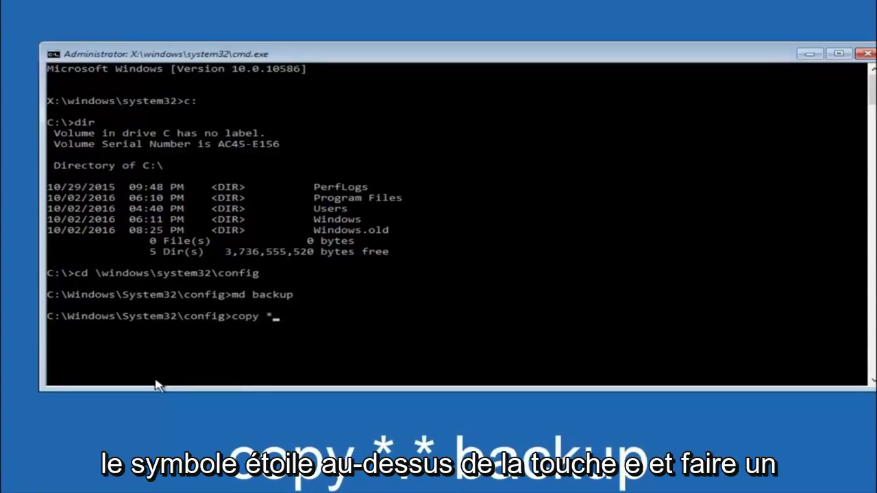
pyautogui.write('.')
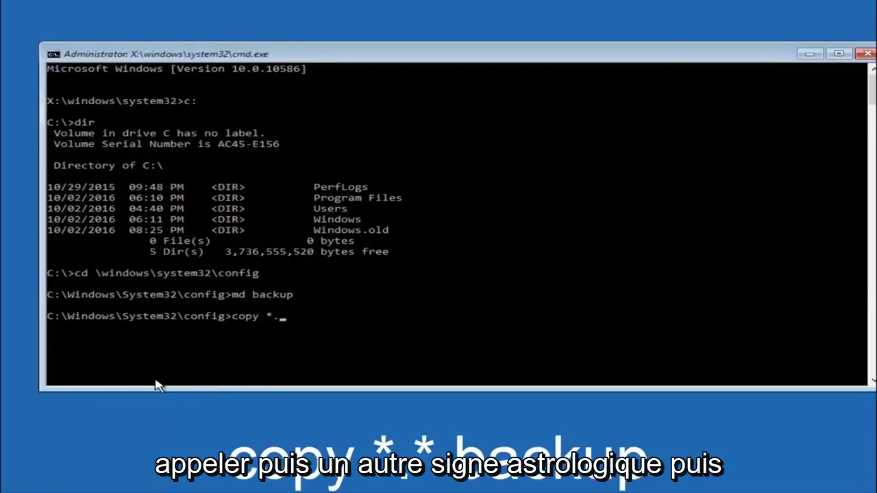
pyautogui.write('*')
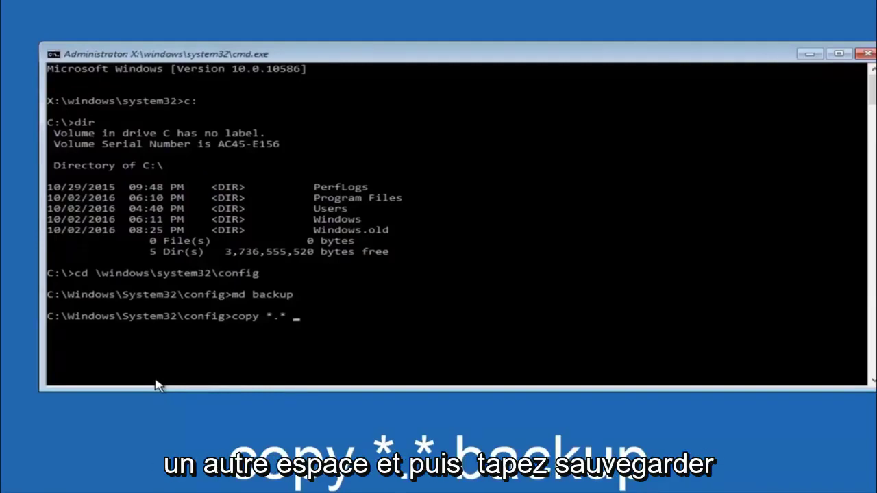
pyautogui.write(' backup')
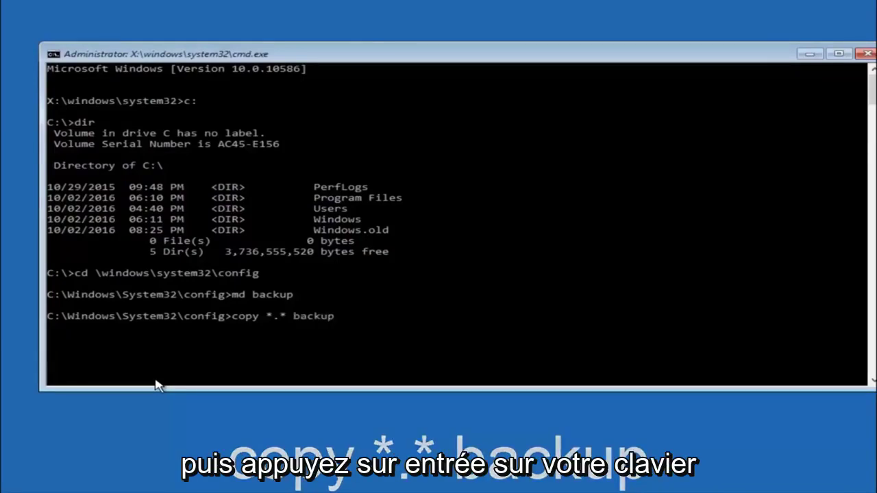
pyautogui.press('Return')
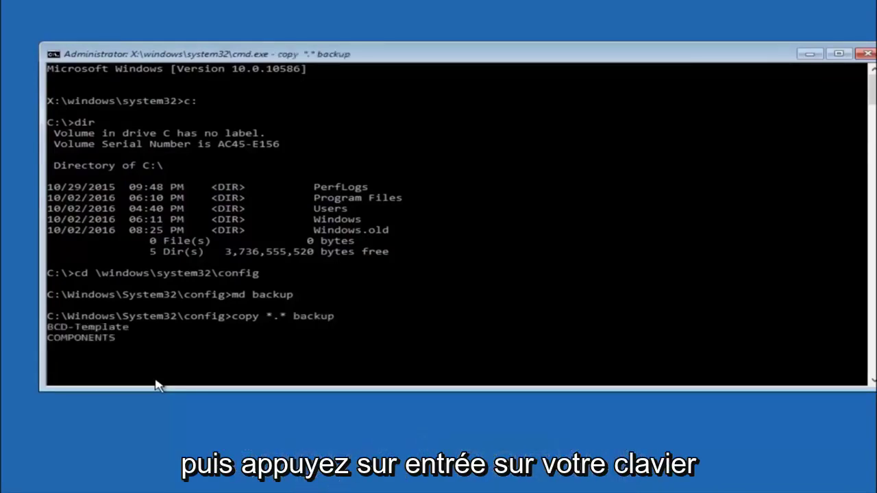
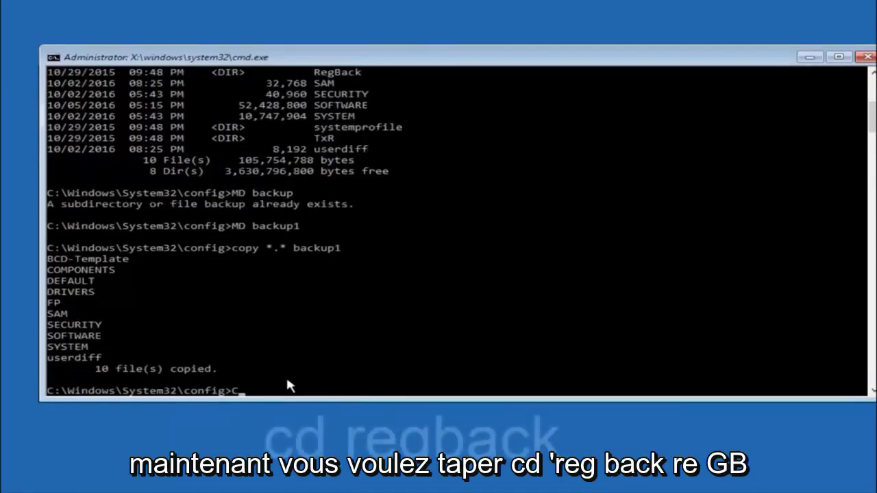
# Change into the RegBack subfolder of C:\Windows\System32\config with 'CD regback'.
pyautogui.write('CDCD reg')
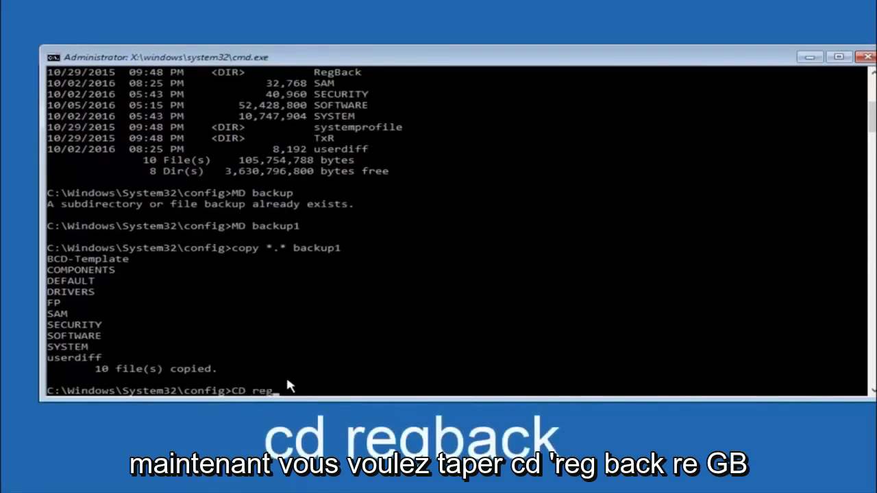
pyautogui.write('back')
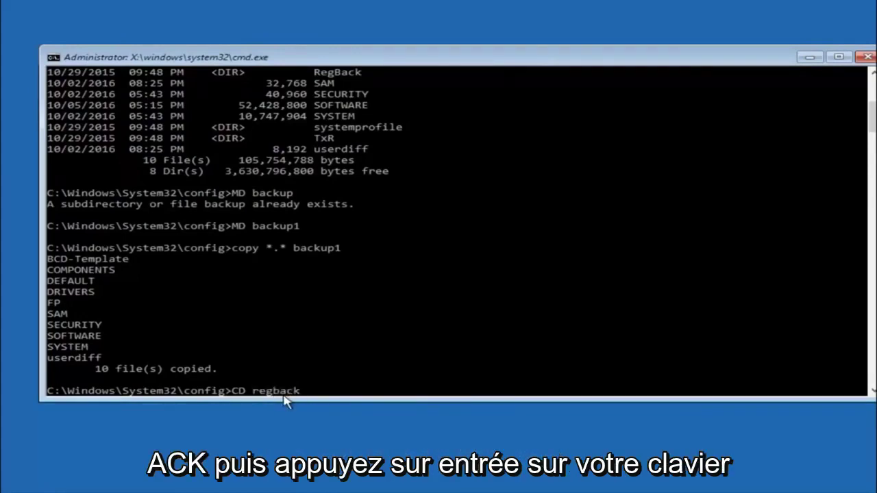
pyautogui.press('Return')
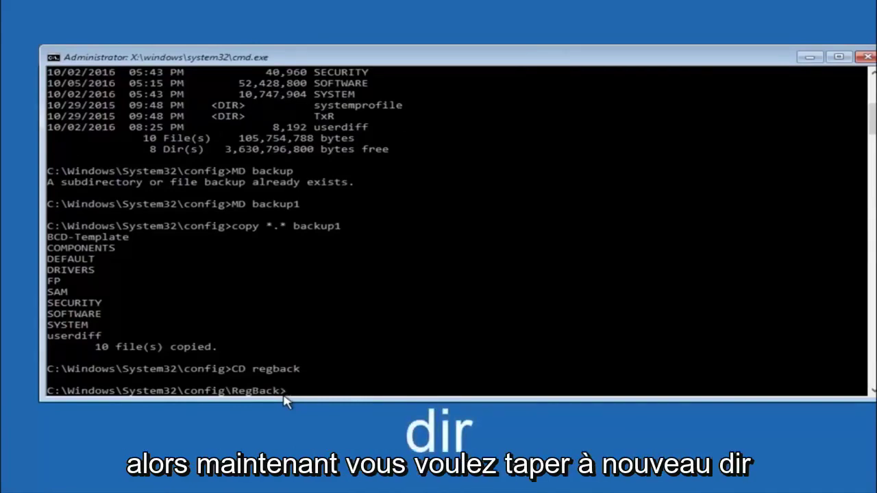
# List RegBack's five 0-byte hives (DEFAULT, SAM, SECURITY, SOFTWARE, SYSTEM) and begin a copy command.
pyautogui.write('dir')
pyautogui.press('Return')
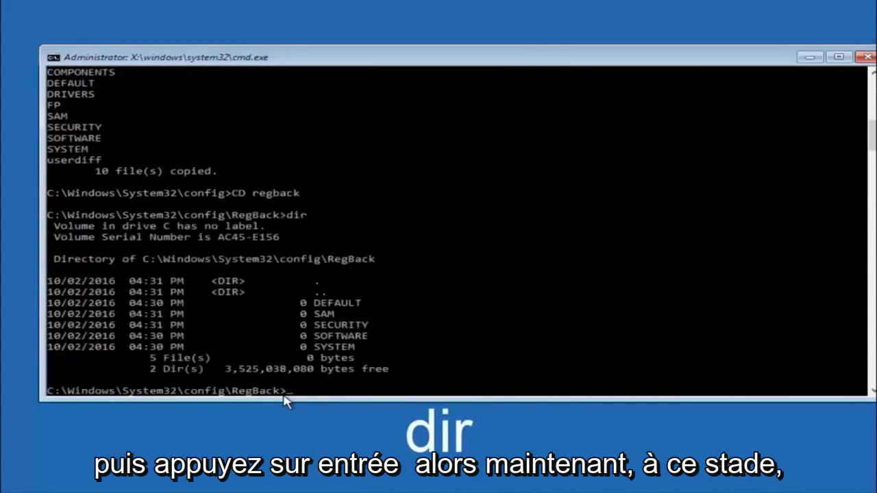
pyautogui.write('co')
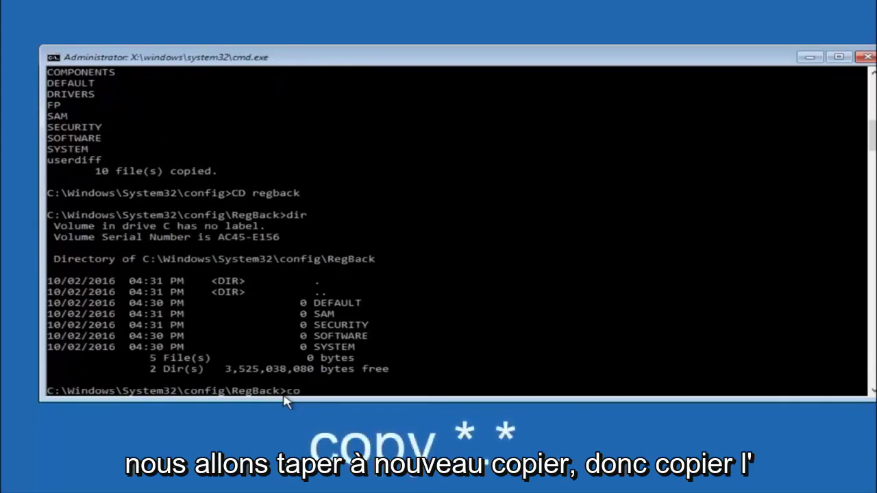
pyautogui.write('py')
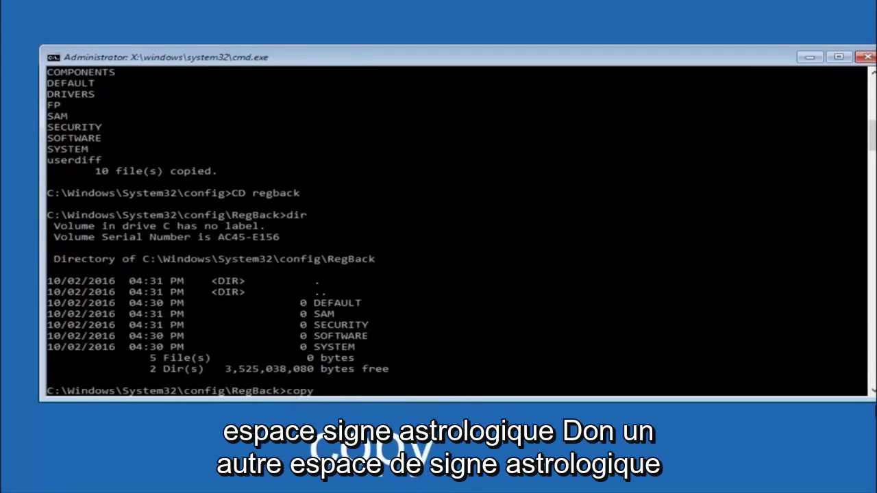
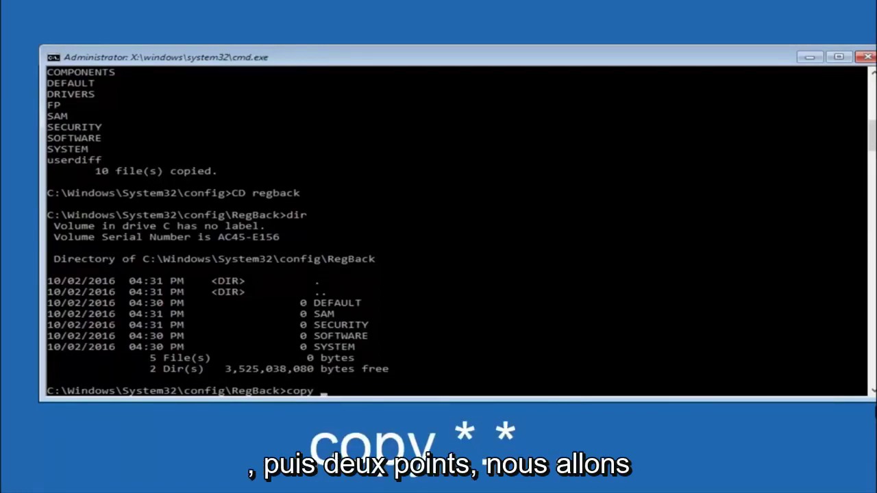
# Extend the copy command at the RegBack prompt with the '*.*' wildcard source.
pyautogui.click(324, 395)
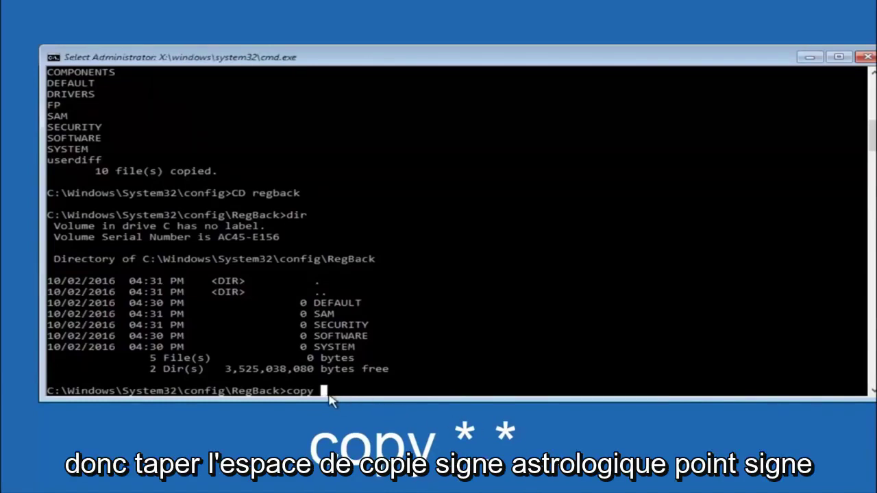
pyautogui.write('*')
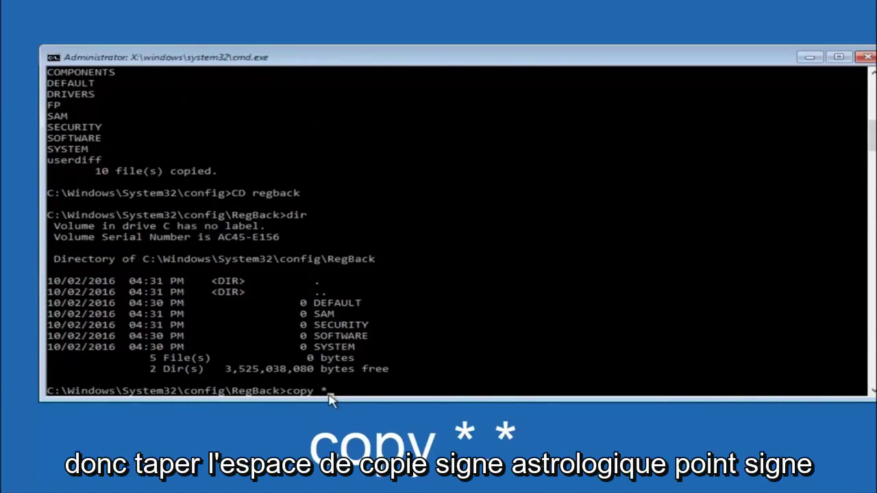
pyautogui.write('.*')
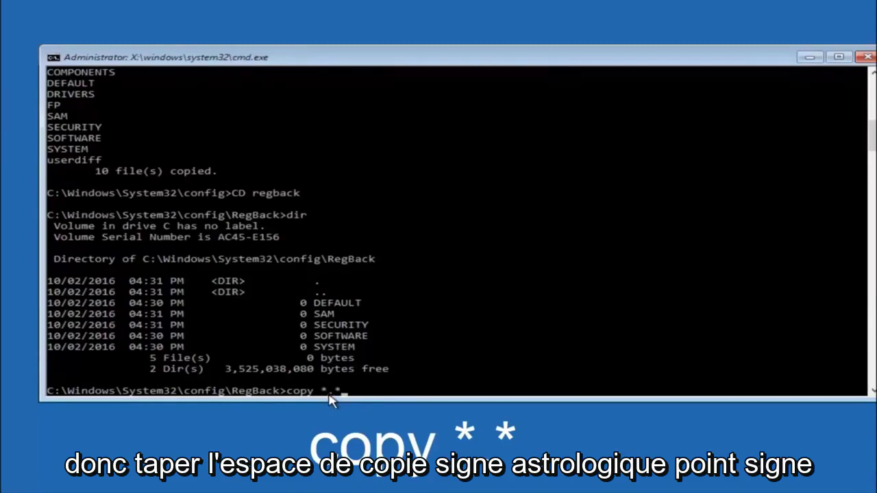
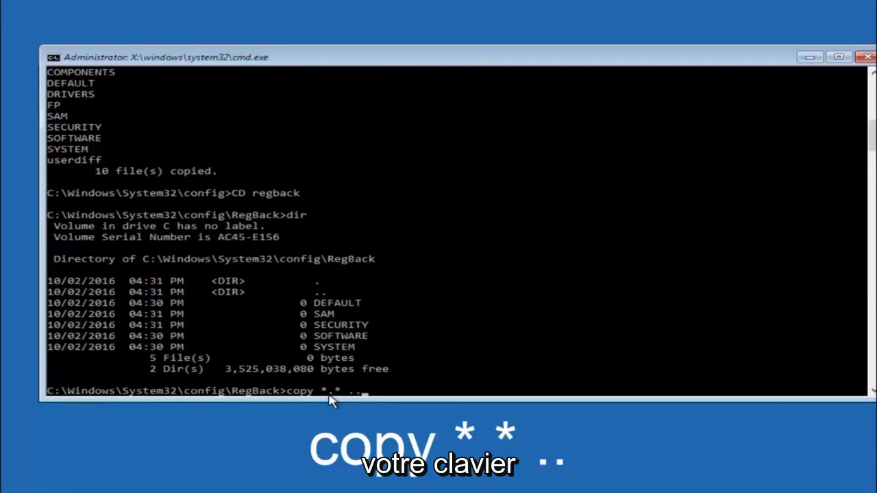
# Run copy *.* .. to copy the RegBack hive files up into C:\Windows\System32\config.
pyautogui.press('Return')
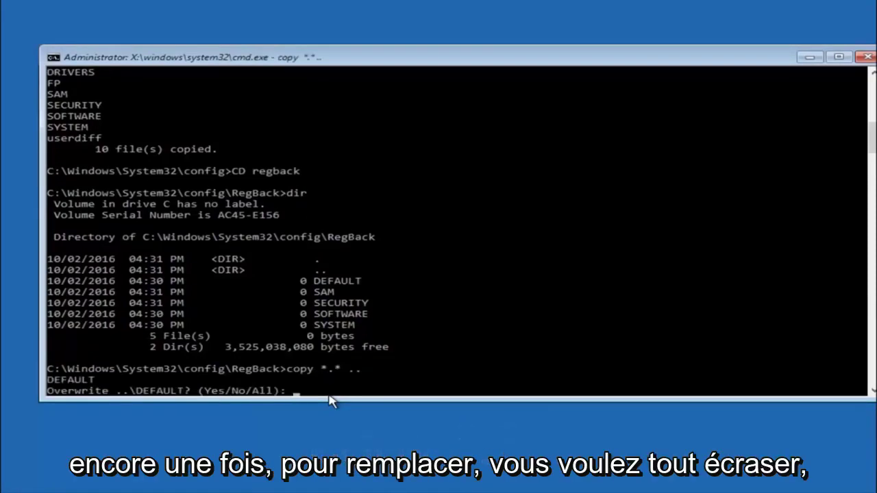
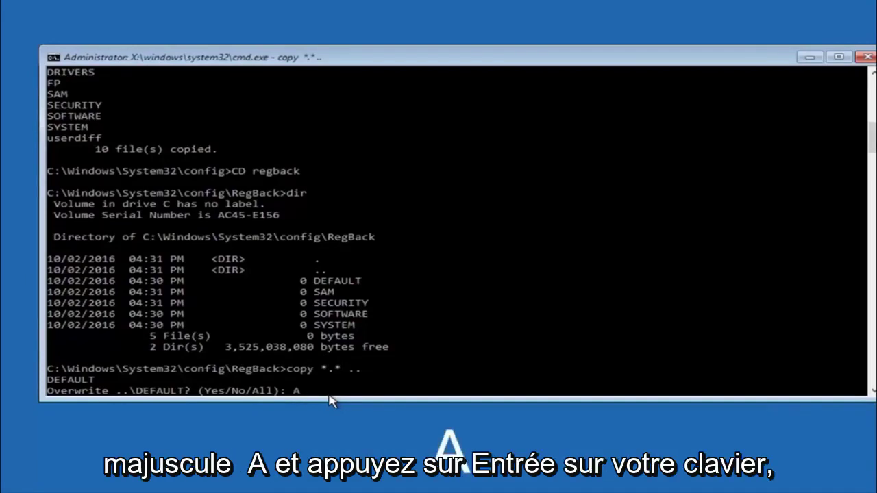
# Confirm overwriting all config registry files with the RegBack copies of DEFAULT, SAM, SECURITY, SOFTWARE and SYSTEM.
pyautogui.press('Return')
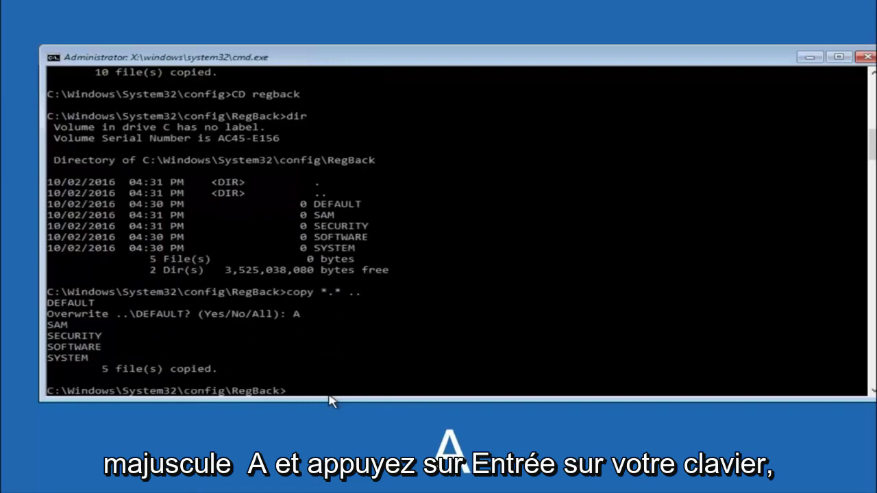